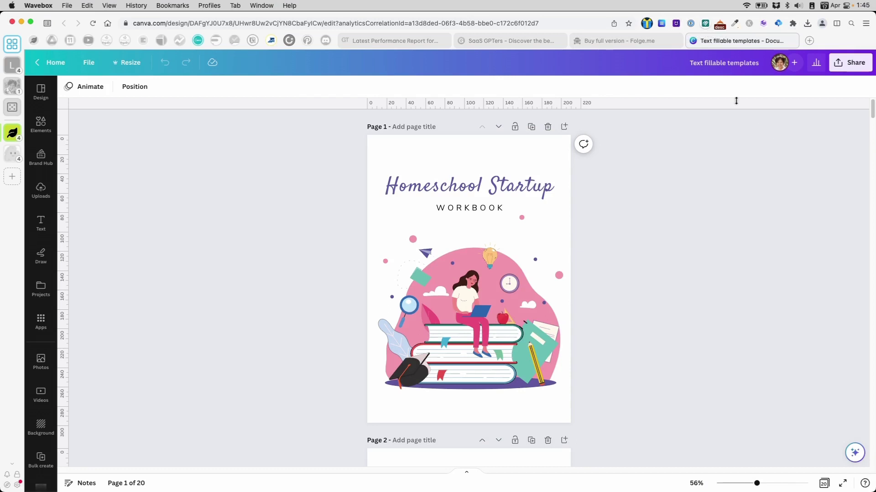
Step: Open the Brainbox AI side panel beside the 20-page Homeschool Startup Workbook design
left_click(676, 24)
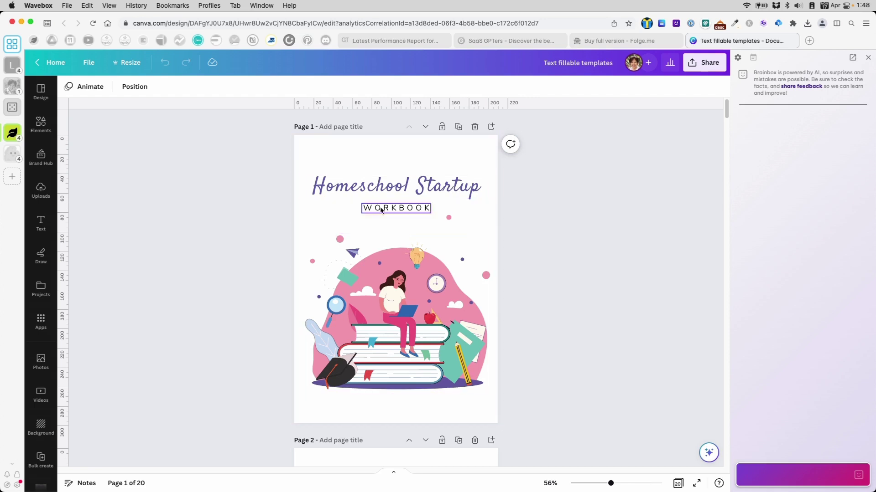
Step: Ask Brainbox for a new cover title, then resend the prompt without 'to be more interesting'
left_click(785, 472)
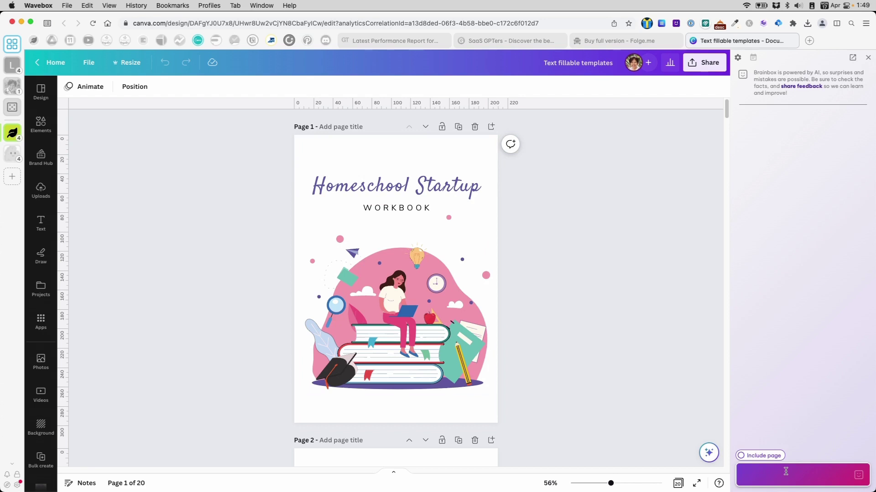
type("Rewrite this title to be more interesting \"Homeschool Startup Workbook\"")
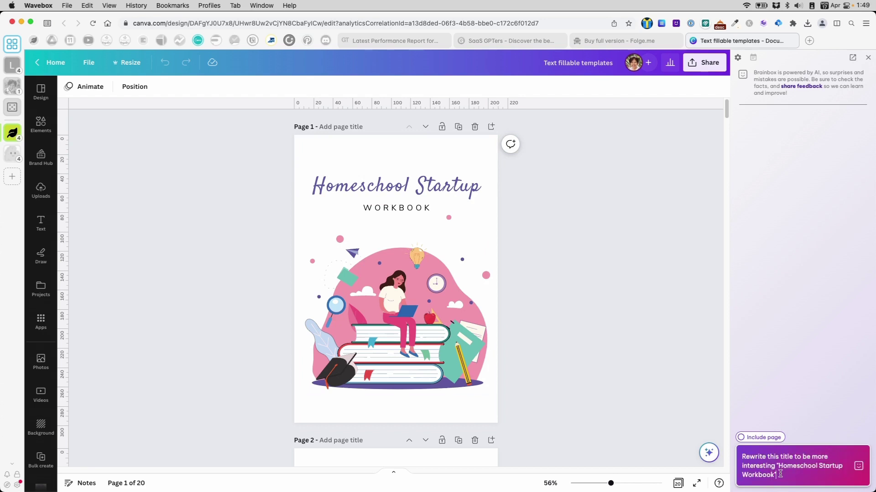
key("Return")
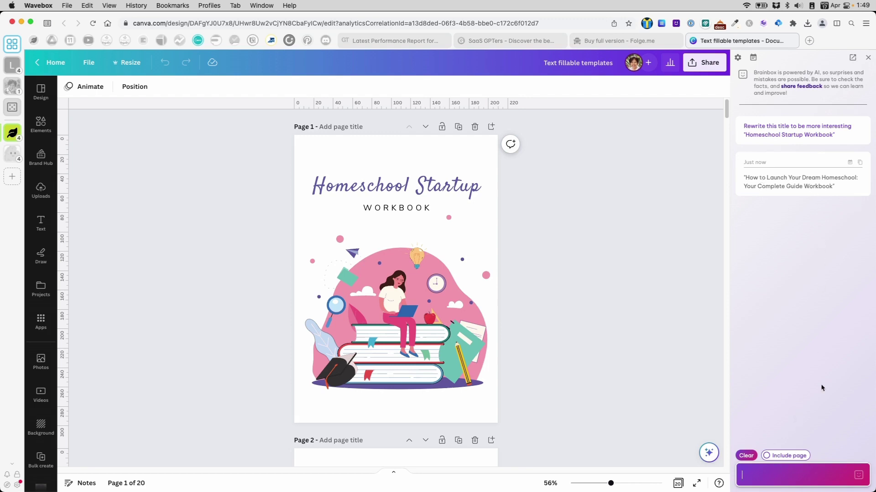
key("Up")
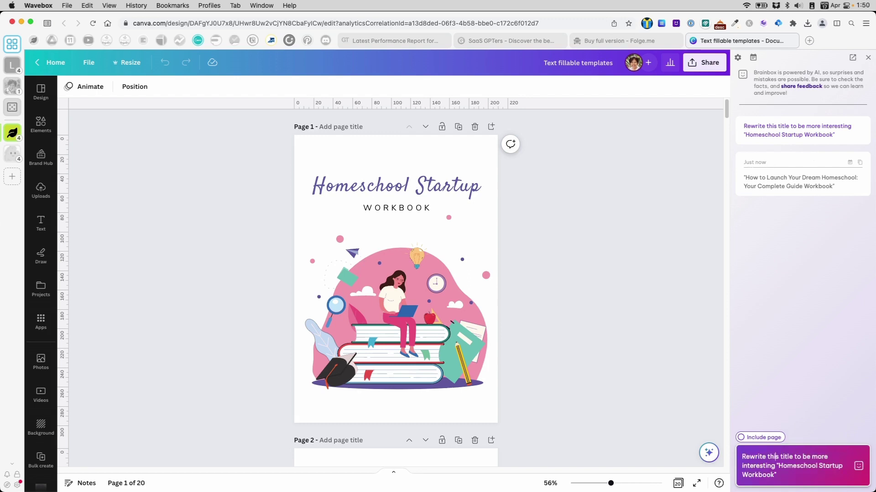
left_click_drag(794, 457, 775, 466)
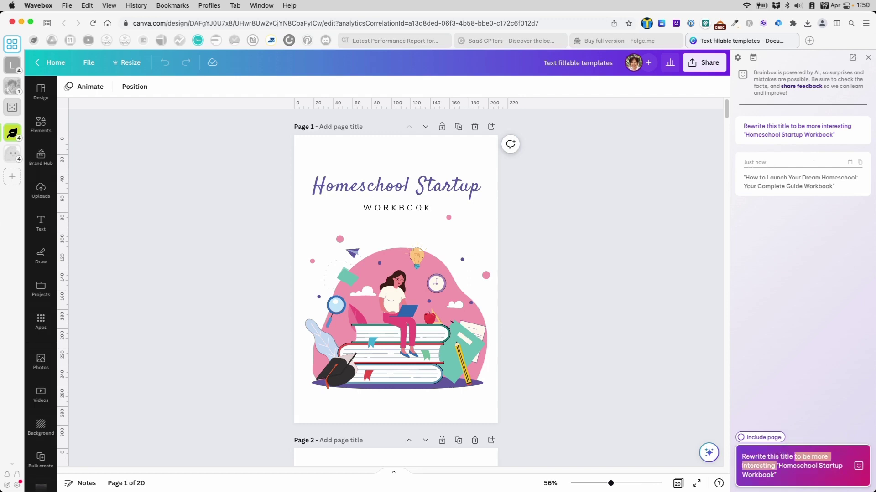
key("BackSpace")
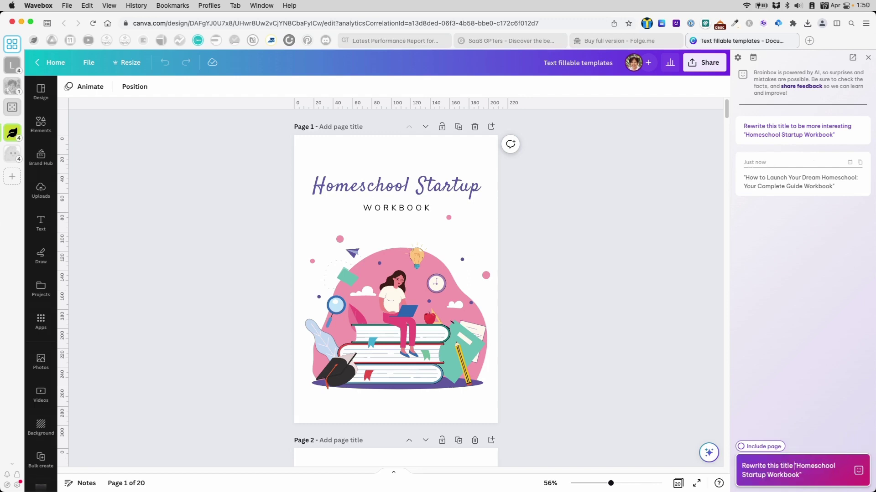
key("Return")
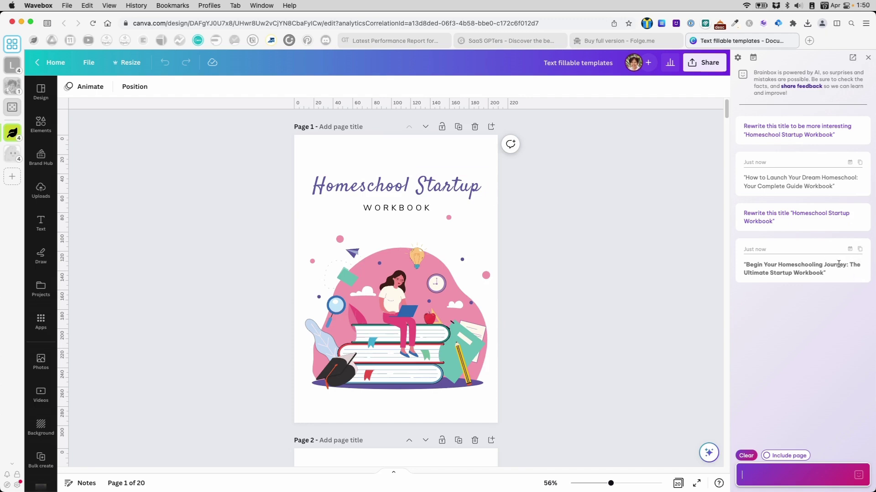
left_click_drag(838, 264, 742, 266)
key("super+c")
Step: Replace the cover title with 'Begin Your Homeschooling Journey' and move it higher
left_click(327, 188)
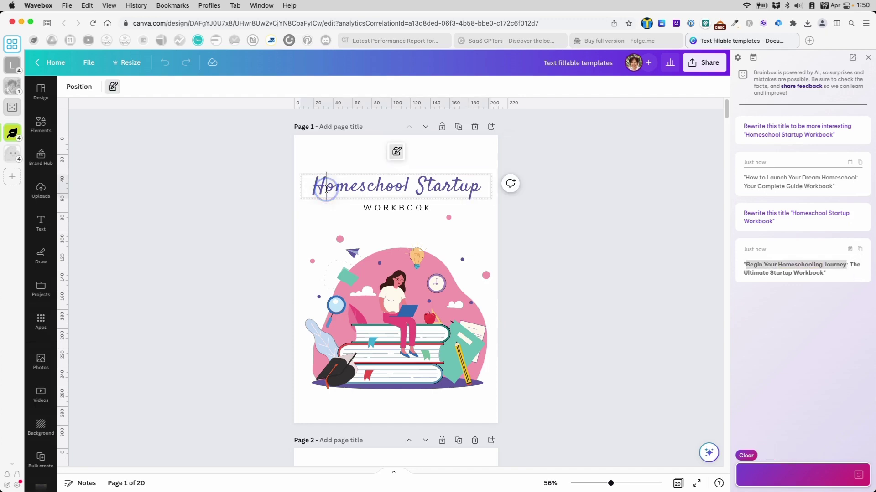
key("super+a")
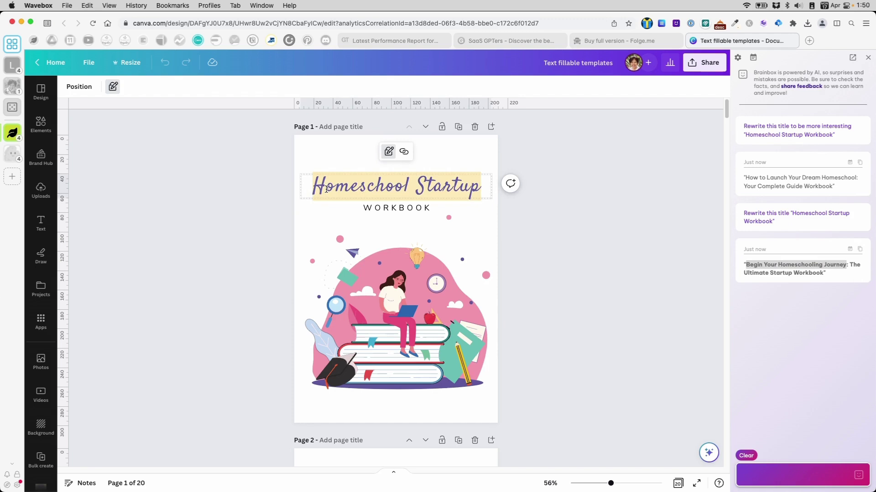
key("super+v")
left_click(550, 242)
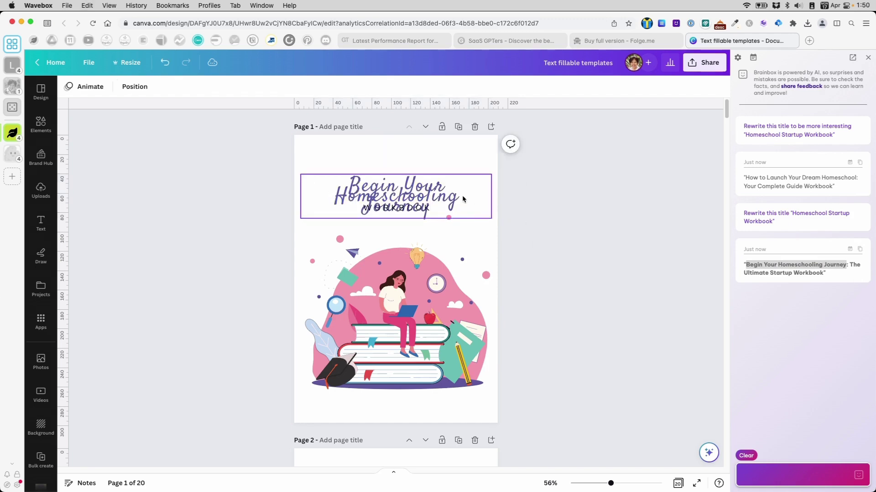
left_click(413, 190)
left_click_drag(413, 190, 413, 170)
Step: Widen the title's line spacing, nudge it down, and select 'The Ultimate Startup Workbook' in Brainbox
left_click(322, 87)
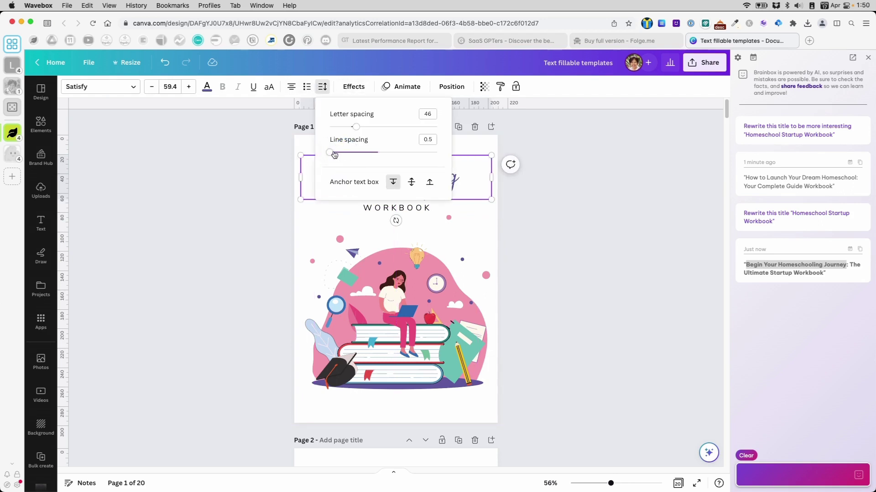
left_click_drag(335, 155, 360, 152)
left_click_drag(407, 172, 407, 192)
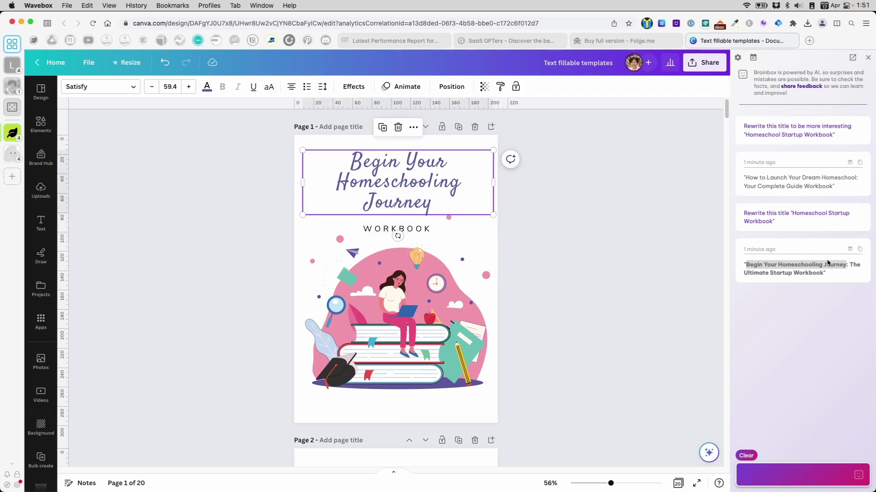
left_click(765, 271)
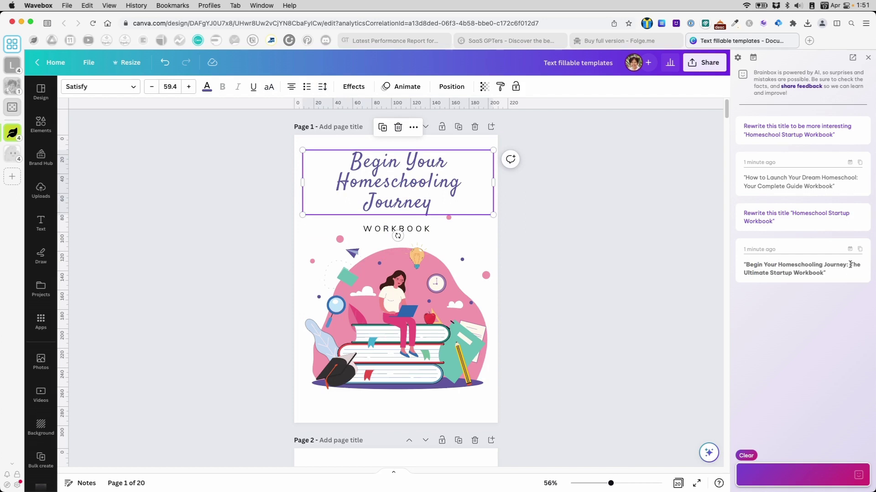
left_click_drag(849, 263, 396, 229)
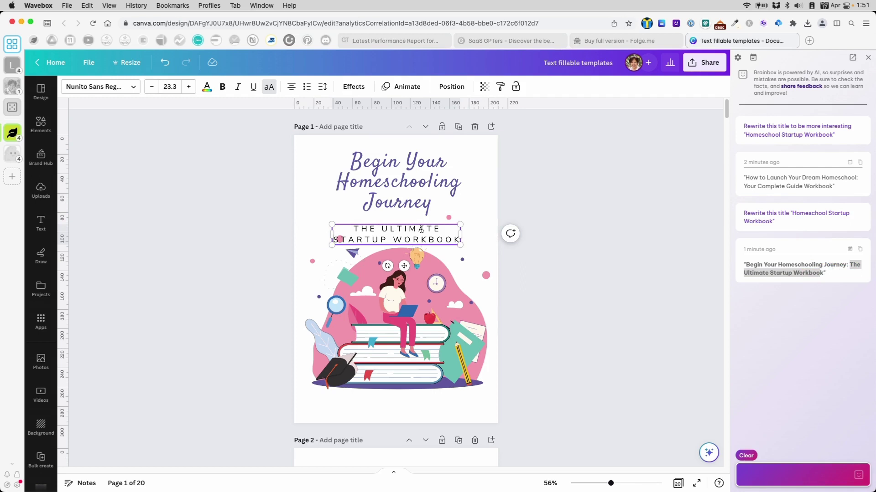
Step: Move the cover illustration down below the subtitle and shrink it slightly
left_click(428, 356)
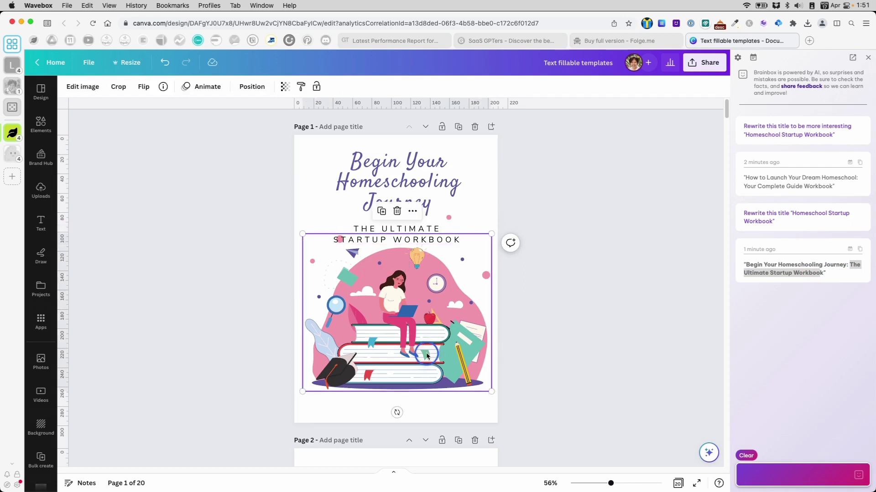
left_click_drag(427, 356, 428, 367)
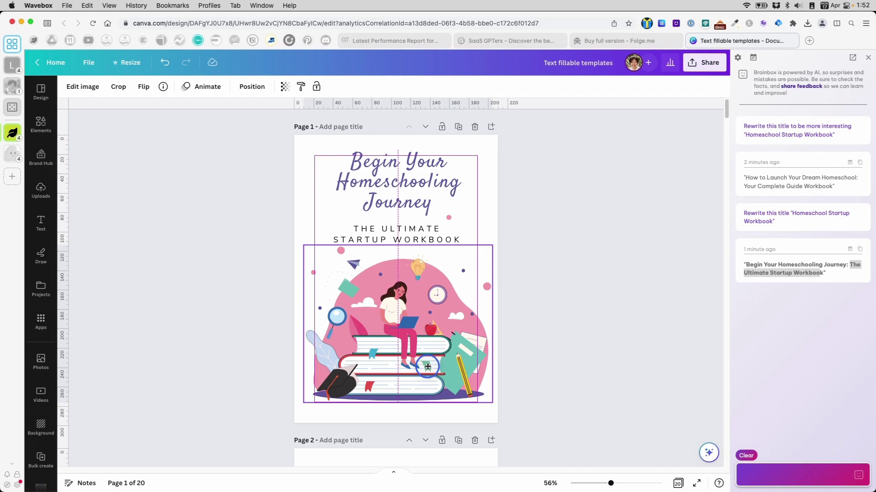
left_click(427, 173)
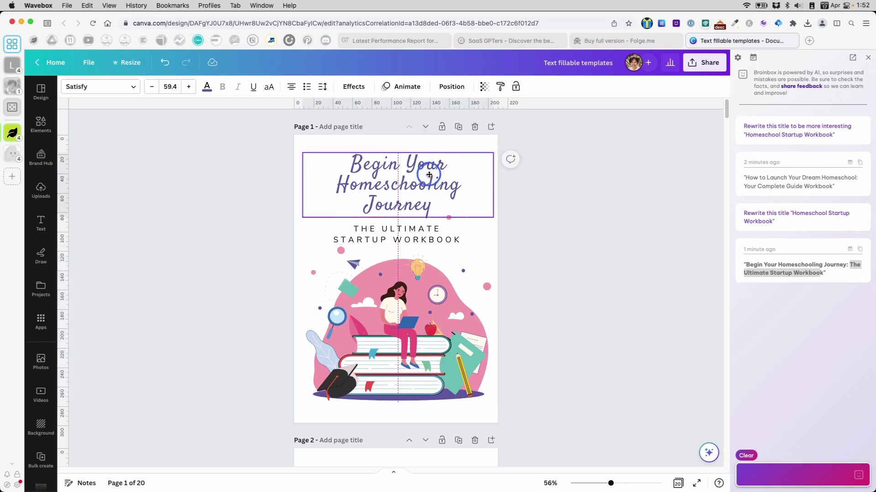
left_click(456, 237)
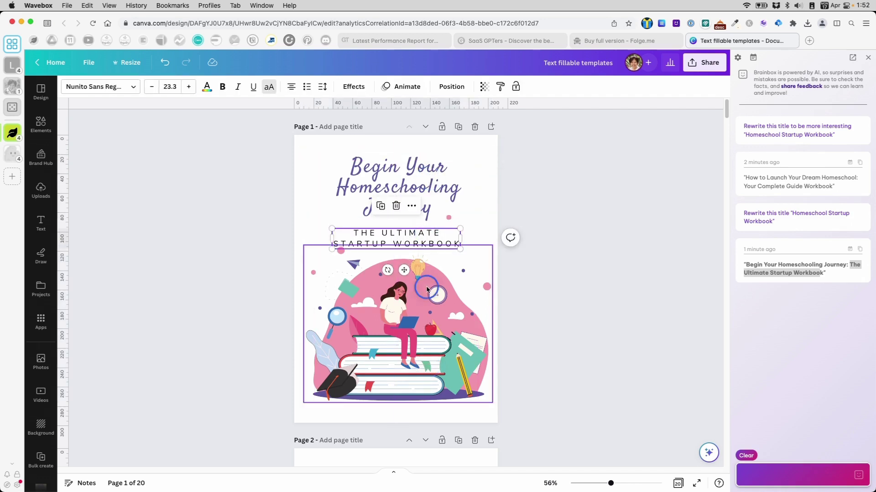
left_click(479, 256)
left_click_drag(492, 245, 482, 254)
left_click(693, 243)
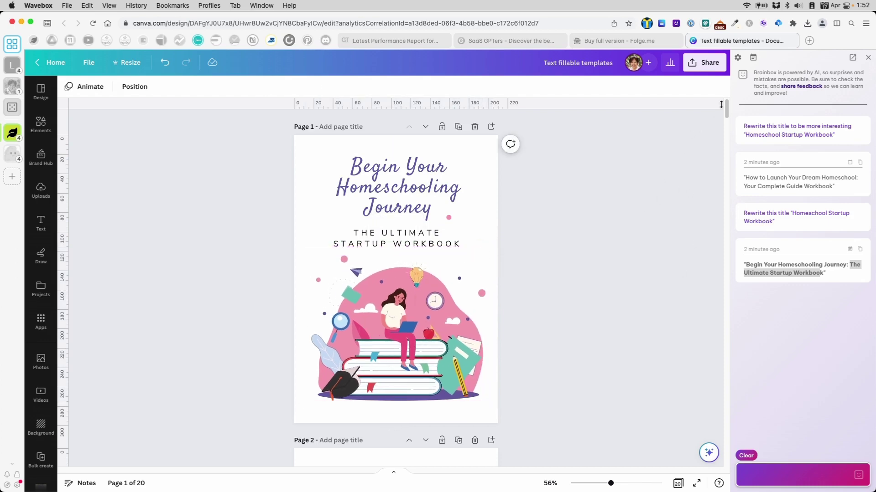
Step: Retype the page 2 heading 'Objectives' as 'Goals'
left_click_drag(725, 106, 724, 125)
left_click(392, 177)
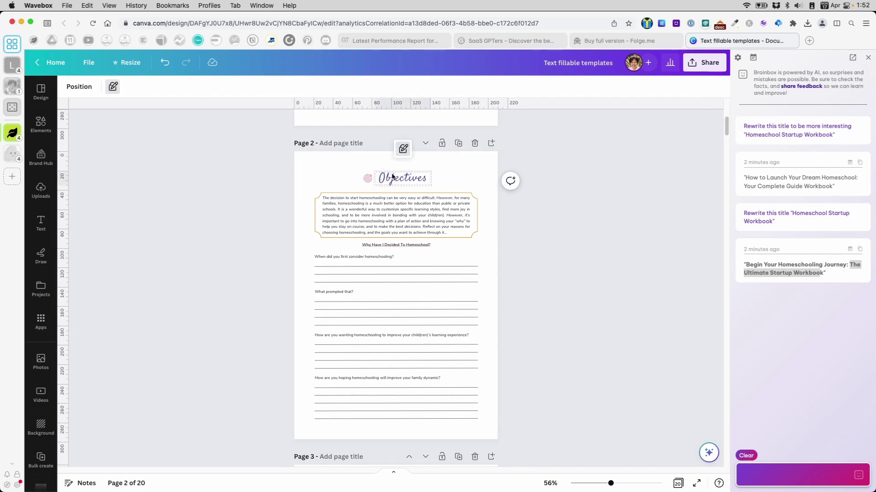
left_click(403, 150)
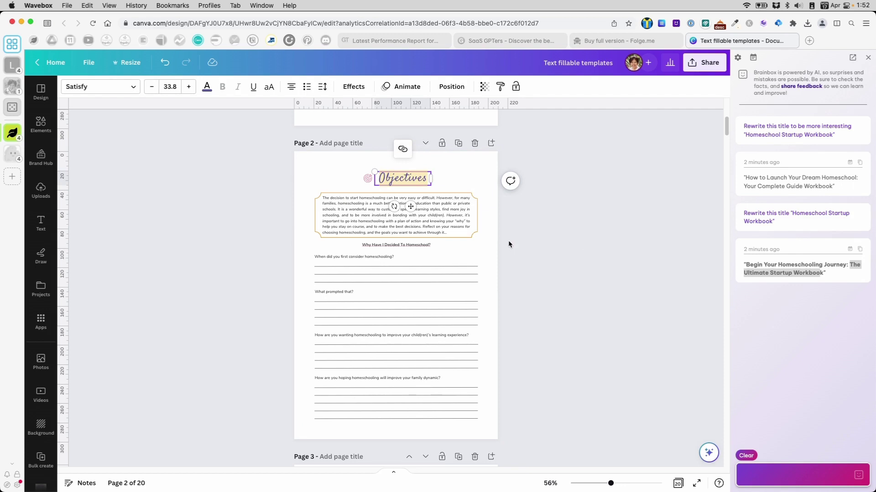
type("Goal")
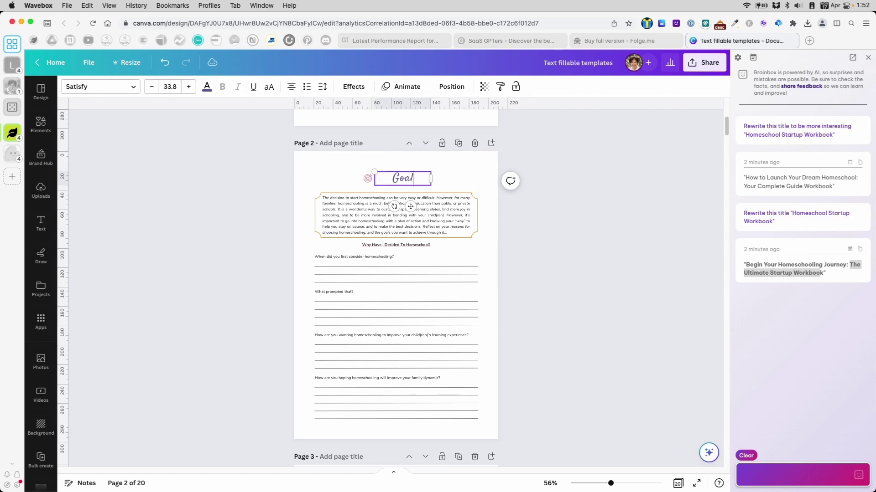
type("s")
left_click(417, 210)
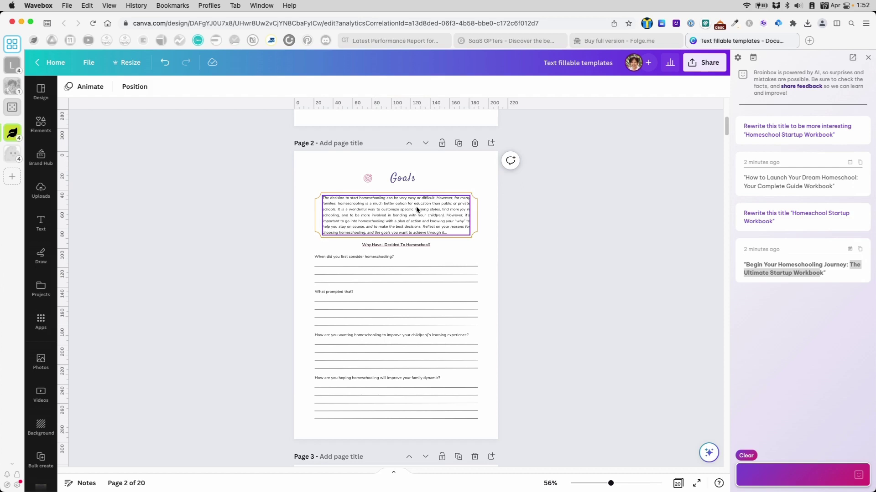
Step: Try Summarize text on the page 2 intro paragraph, then undo it
left_click(417, 209)
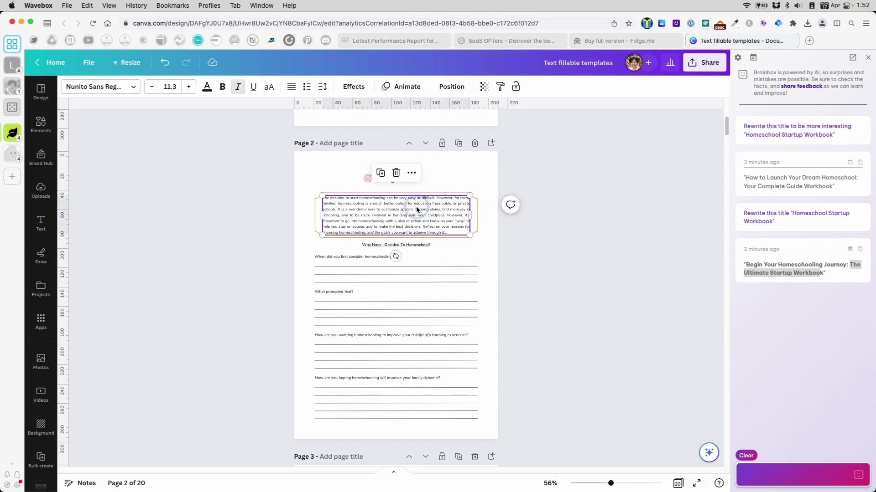
left_click(708, 457)
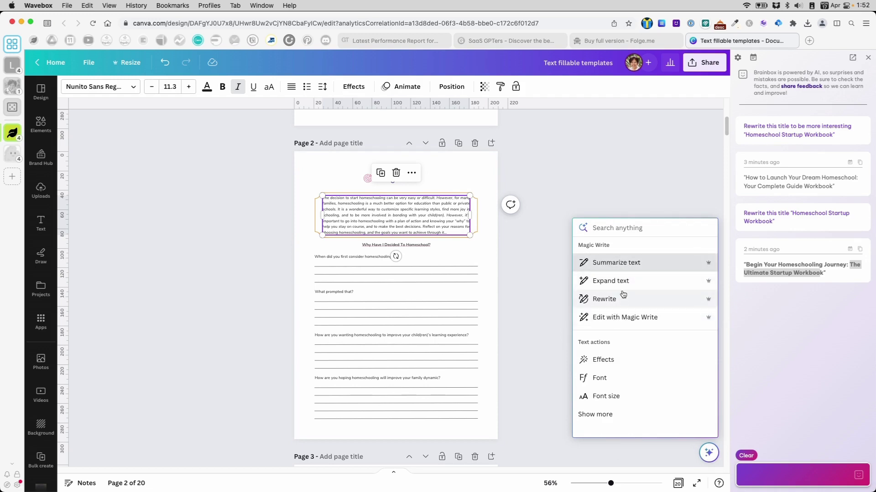
left_click(632, 265)
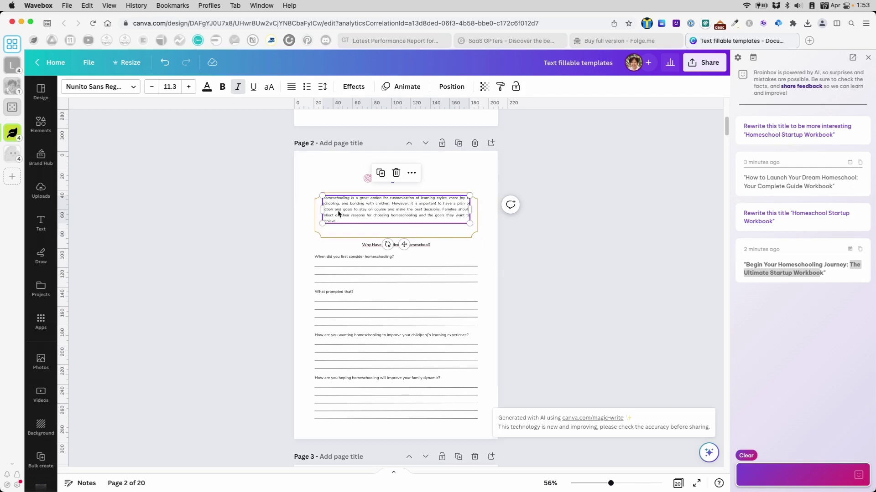
key("super+z")
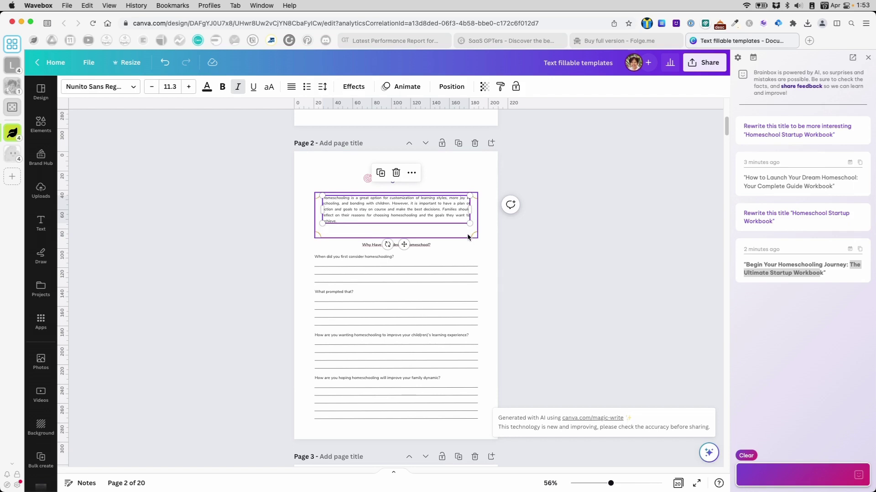
Step: Rewrite the intro paragraph with Magic Write, then summarize the rewritten version
left_click(708, 452)
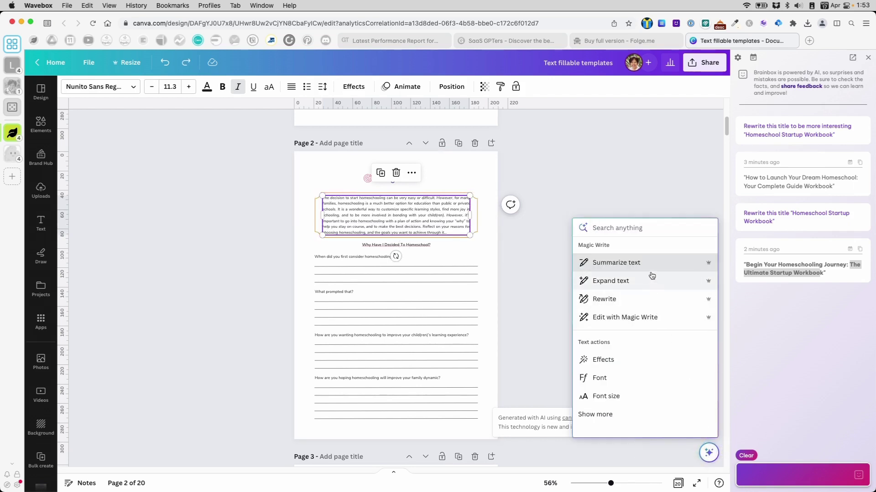
left_click(639, 299)
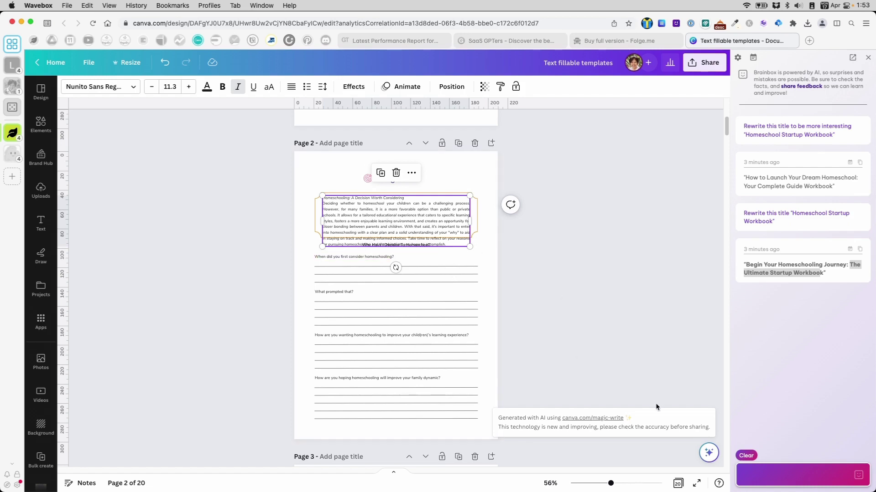
left_click(708, 458)
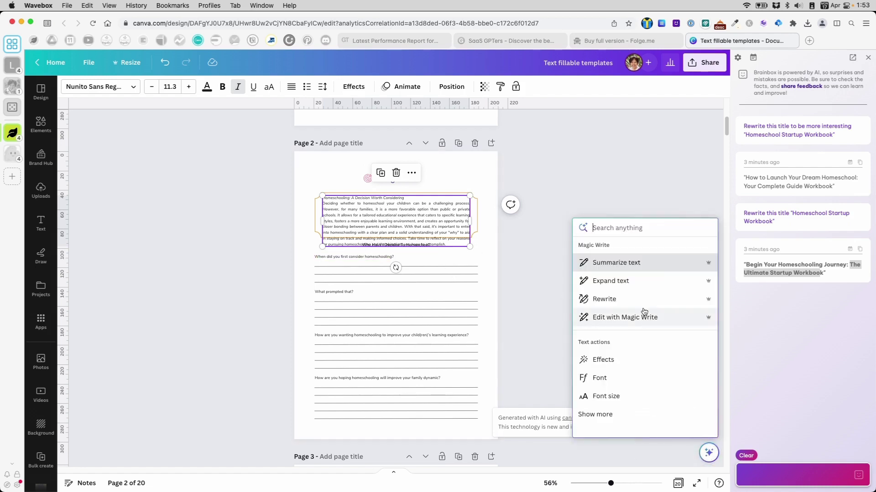
left_click(637, 270)
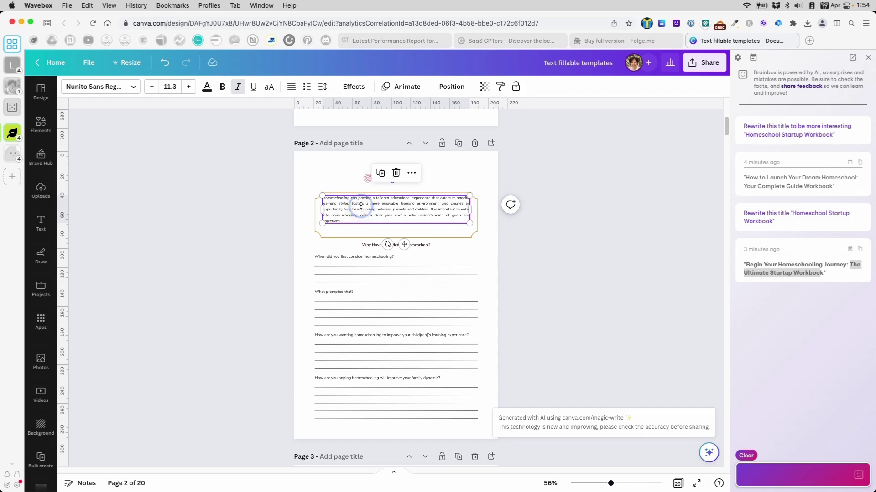
Step: Place the caret in the condensed paragraph about tailored learning and clear goals
left_click(385, 219)
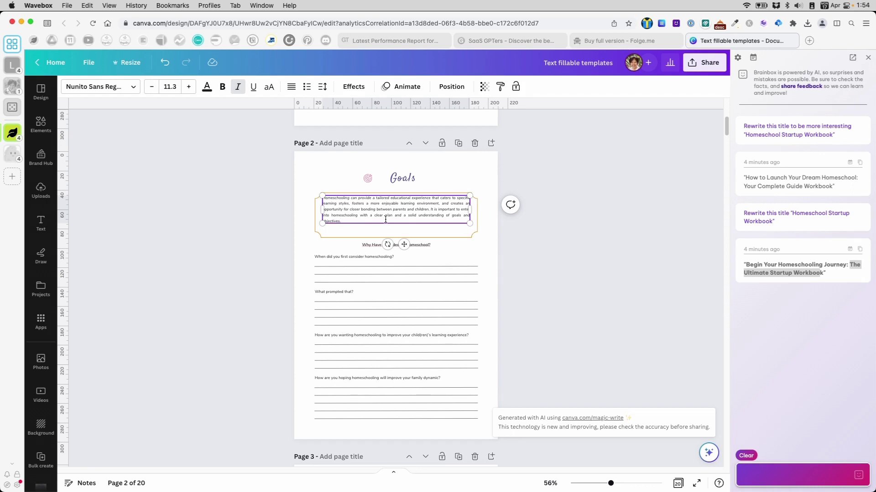
Step: Shorten the decorative frame around the intro paragraph to fit the shorter text
left_click(393, 237)
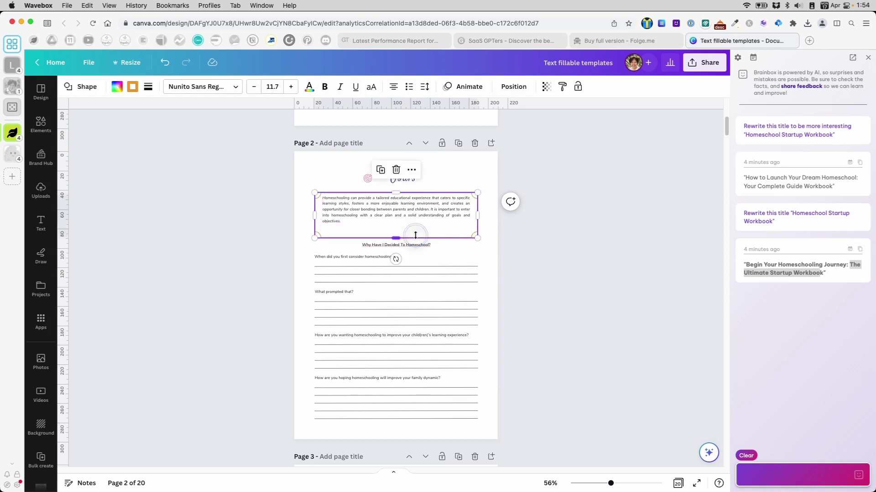
left_click_drag(393, 240, 392, 229)
left_click(524, 252)
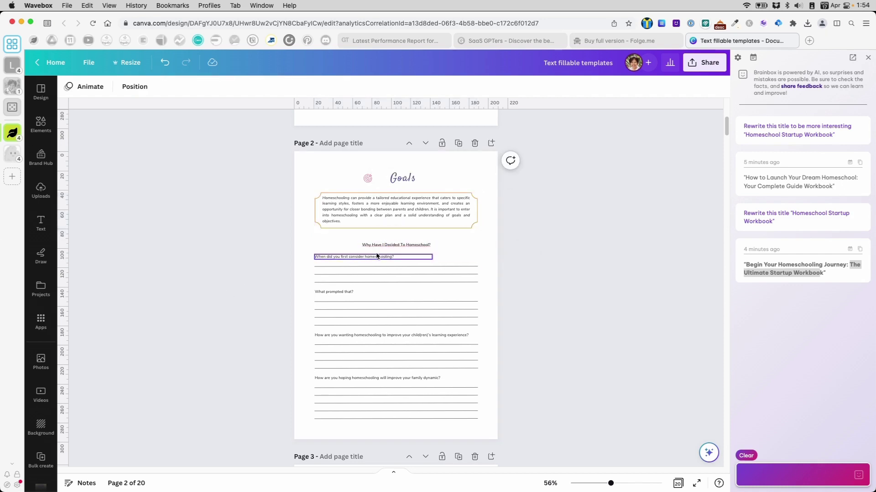
Step: Rewrite the first two questions with AI, turning 'What prompted that?' into 'What was the reason behind that?'
left_click(358, 256)
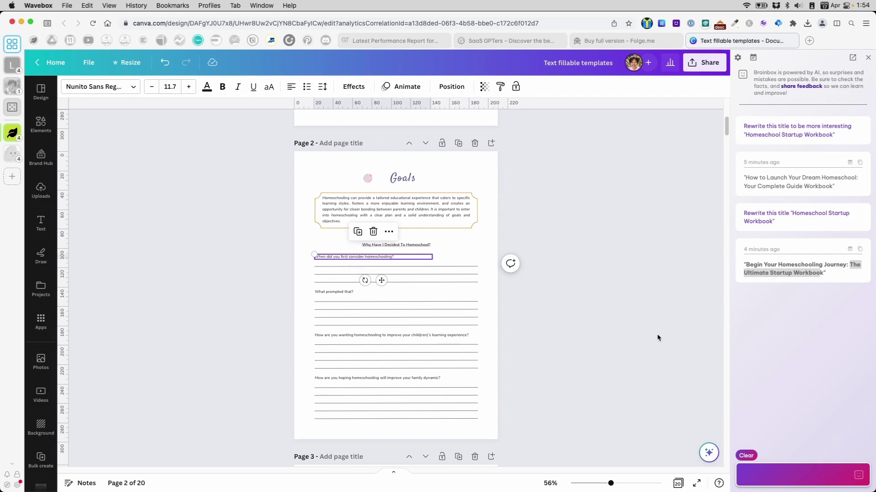
left_click(708, 452)
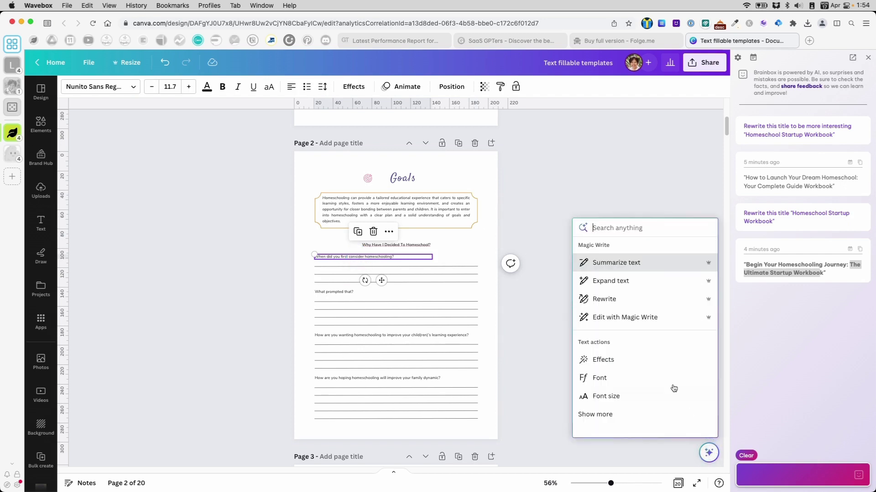
left_click(623, 300)
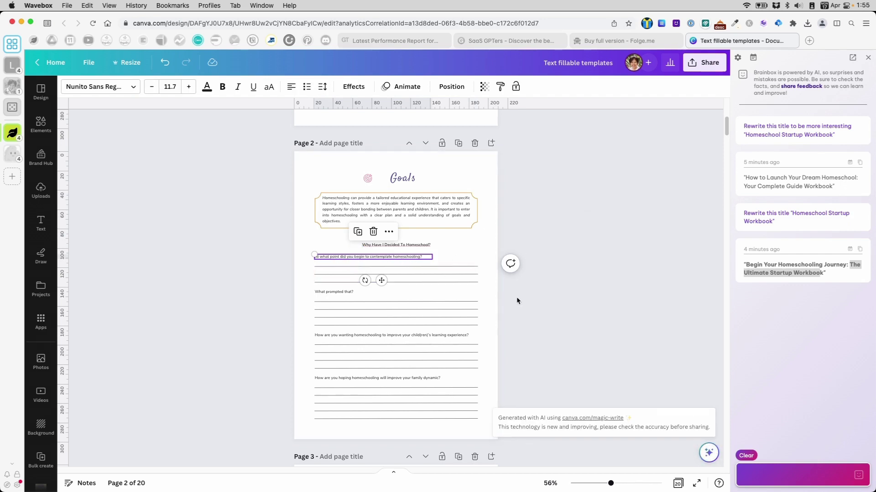
left_click(555, 308)
left_click(336, 292)
left_click(708, 454)
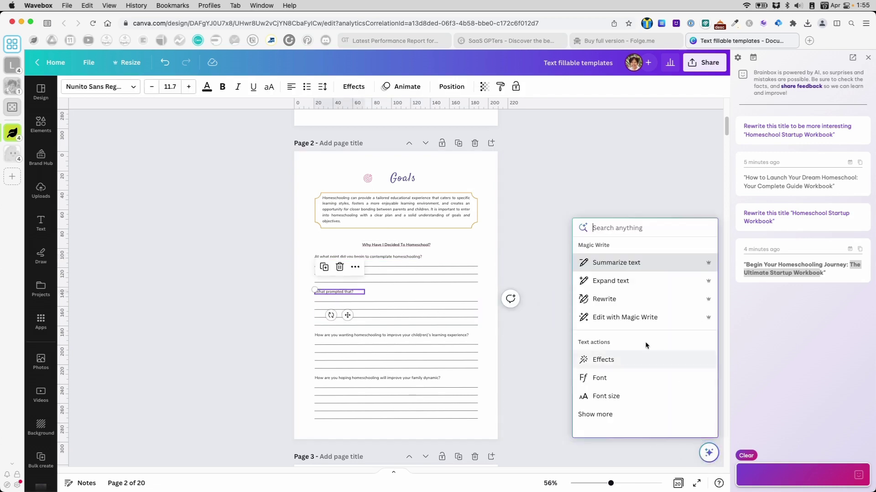
left_click(603, 299)
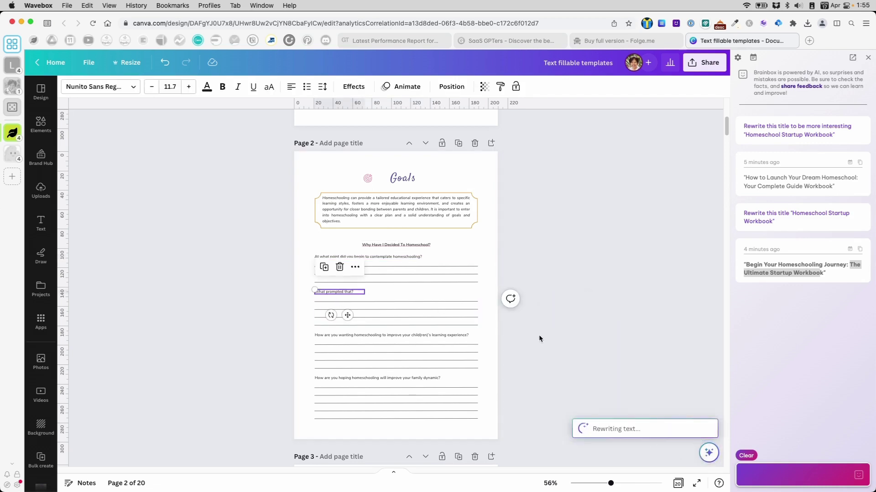
left_click(351, 342)
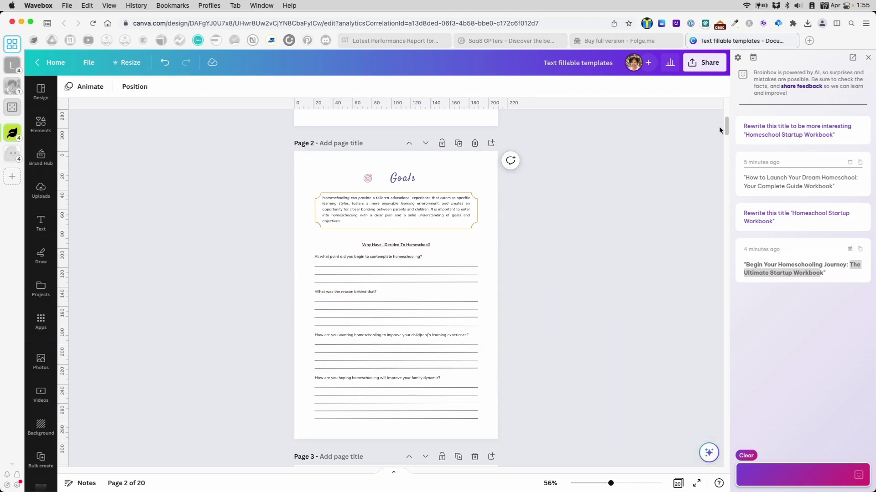
mouse_move(727, 127)
left_mouse_down()
mouse_move(727, 135)
mouse_move(727, 128)
left_mouse_up()
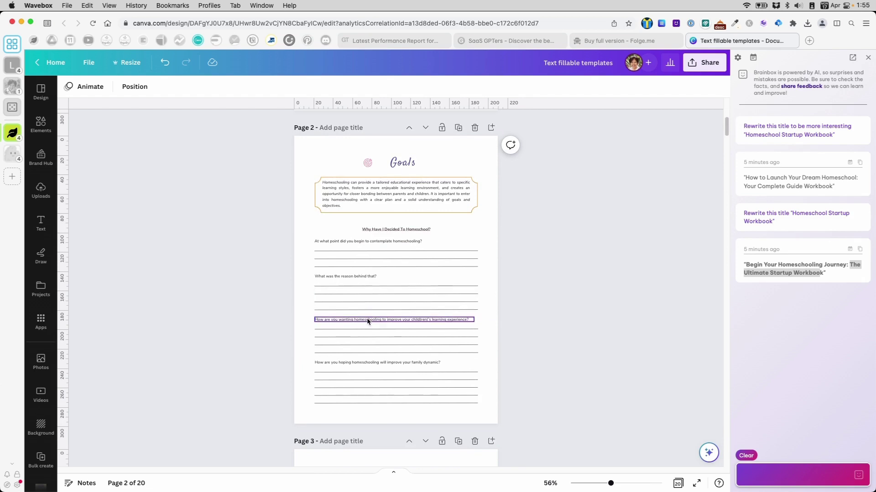
Step: Bring up the AI assistant's text actions for page 3's 'Location, Location, Location' intro paragraph
mouse_move(727, 126)
left_mouse_down()
mouse_move(727, 147)
mouse_move(728, 139)
left_mouse_up()
left_click(433, 319)
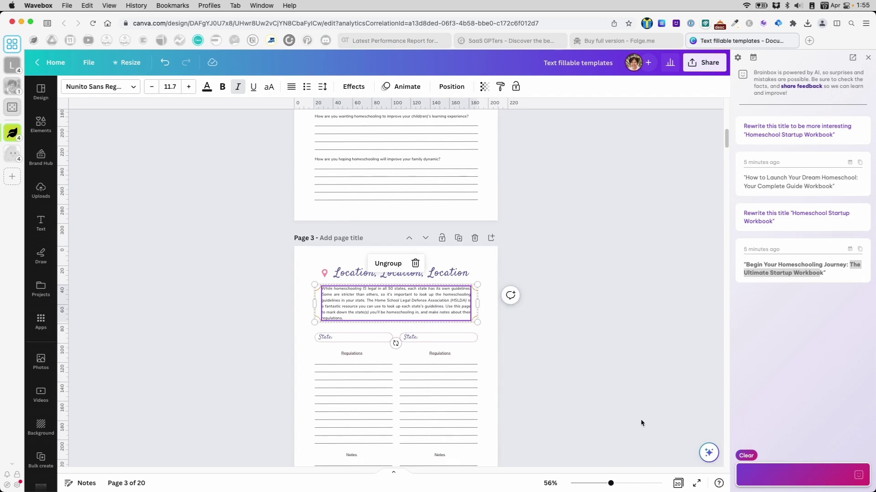
left_click(708, 453)
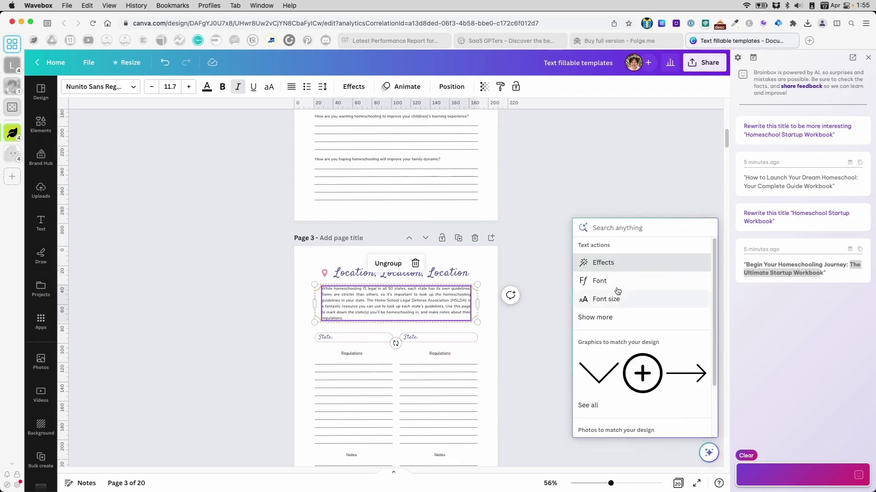